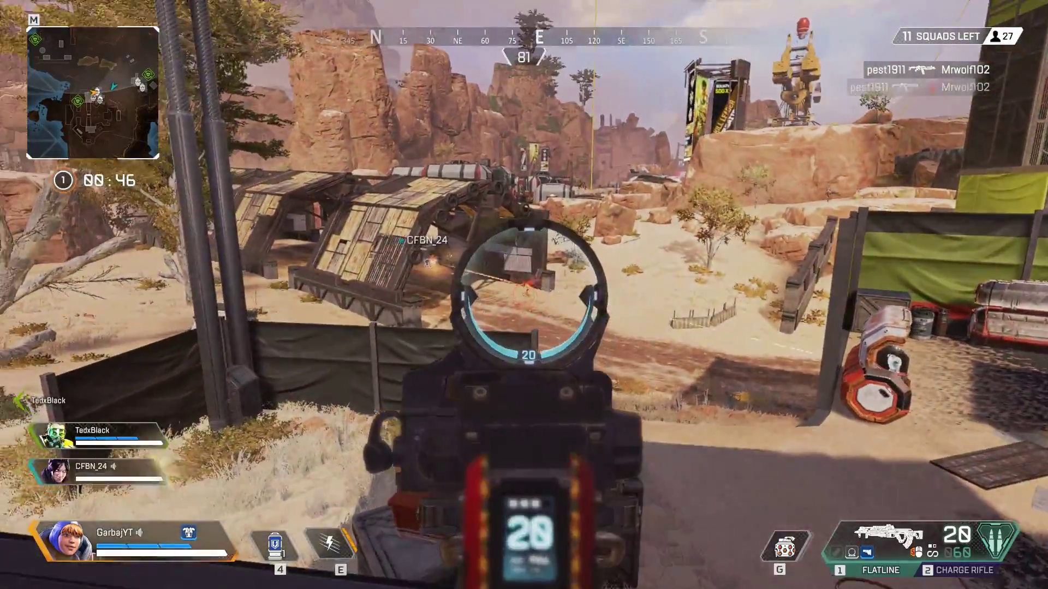
- Knock down the enemy with the Flatline, reloading mid-fight
{"action": "left_click_drag", "start_coordinate": [523, 294], "coordinate": [523, 295]}
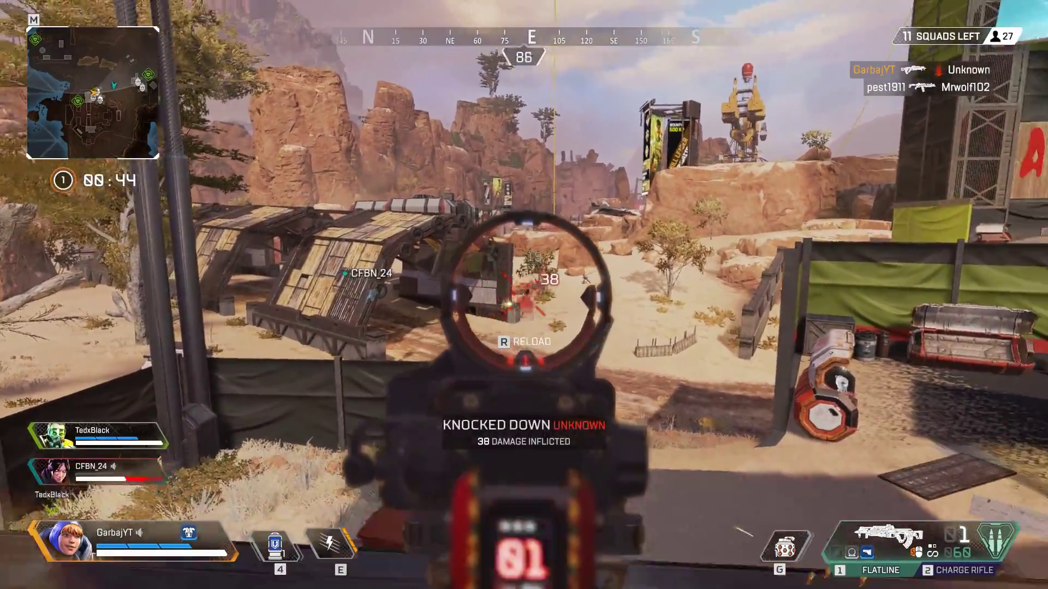
{"action": "key", "text": "r"}
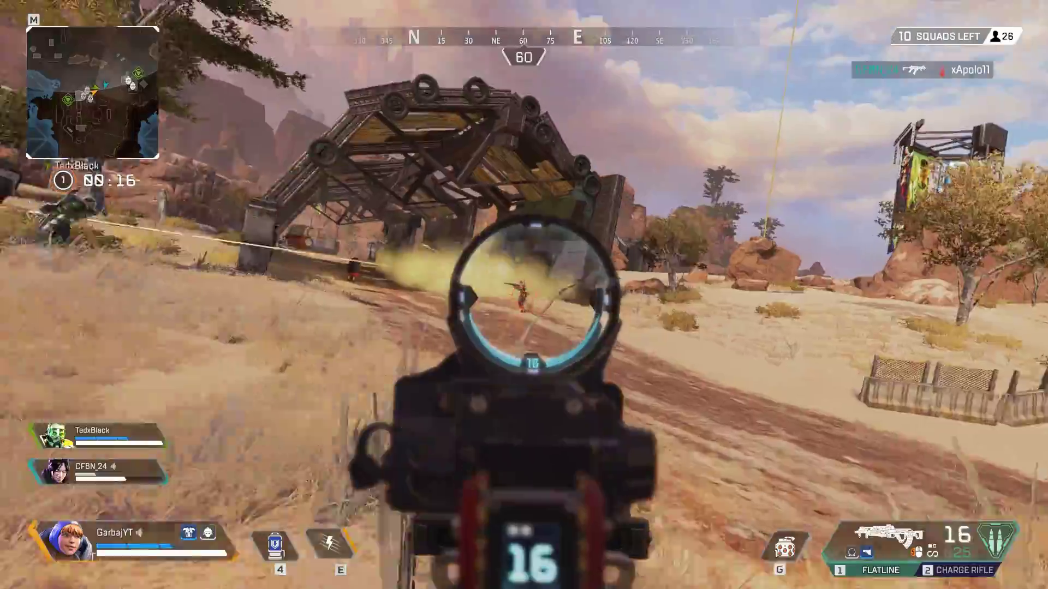
{"action": "left_click_drag", "start_coordinate": [524, 295], "coordinate": [524, 295]}
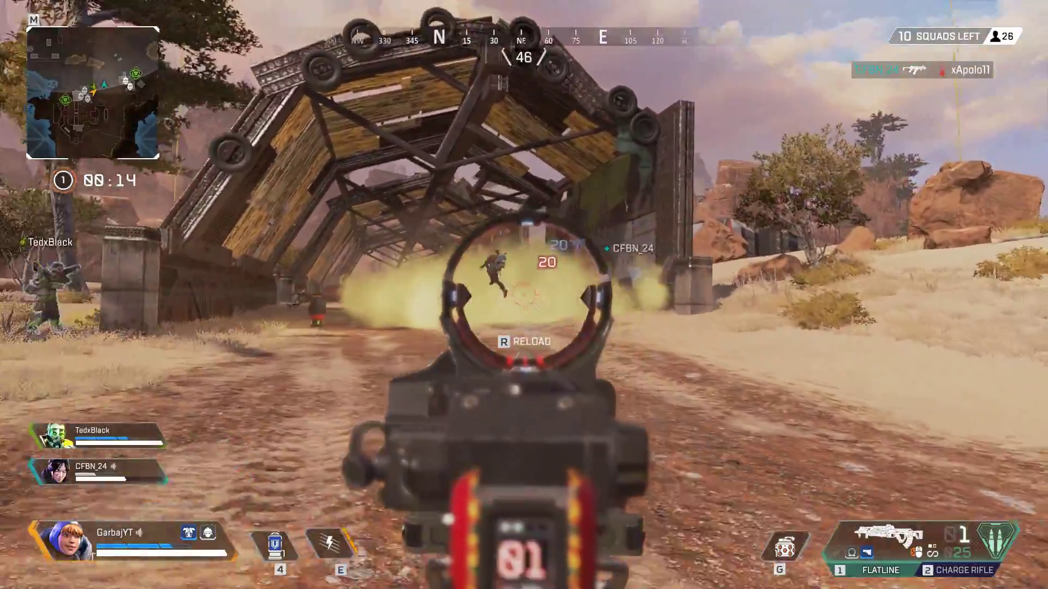
- Switch to the Charge Rifle, finish off the enemy and reload
{"action": "key", "text": "2"}
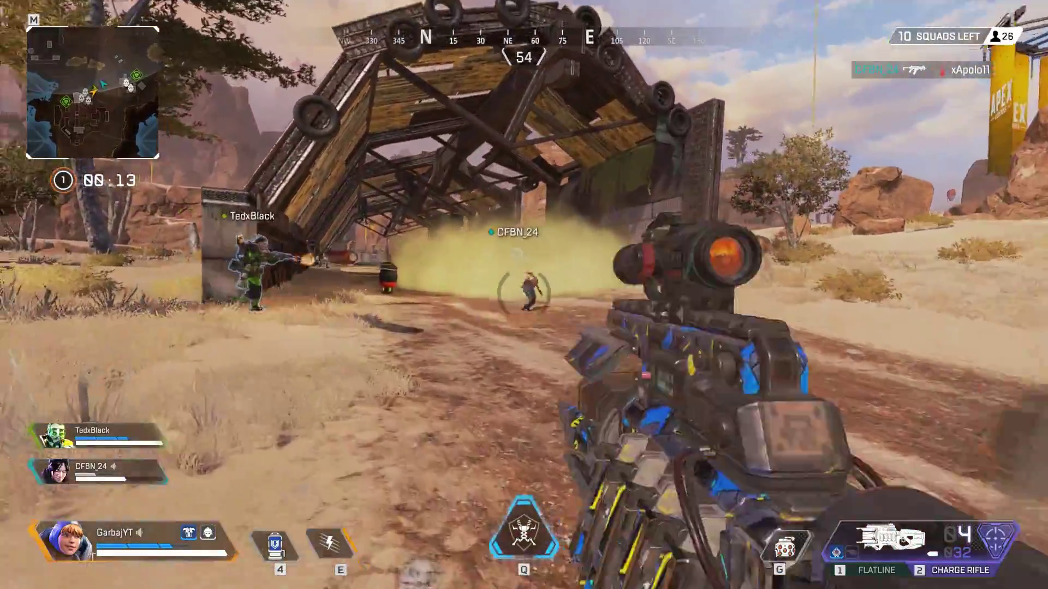
{"action": "right_click_drag", "start_coordinate": [524, 295], "coordinate": [524, 294]}
{"action": "left_click_drag", "start_coordinate": [524, 294], "coordinate": [523, 295]}
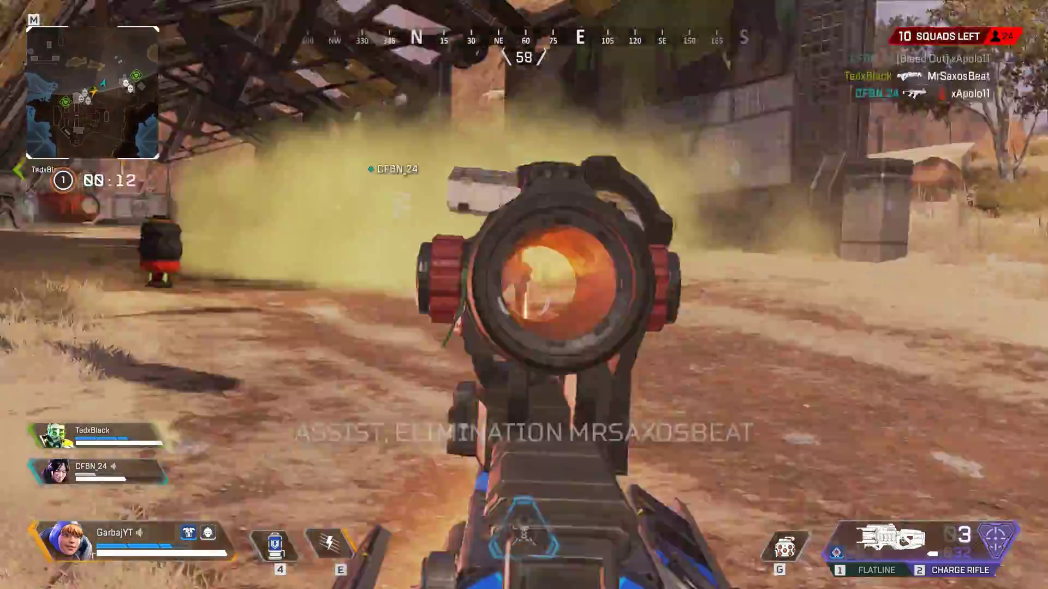
{"action": "right_click_drag", "start_coordinate": [523, 294], "coordinate": [524, 294]}
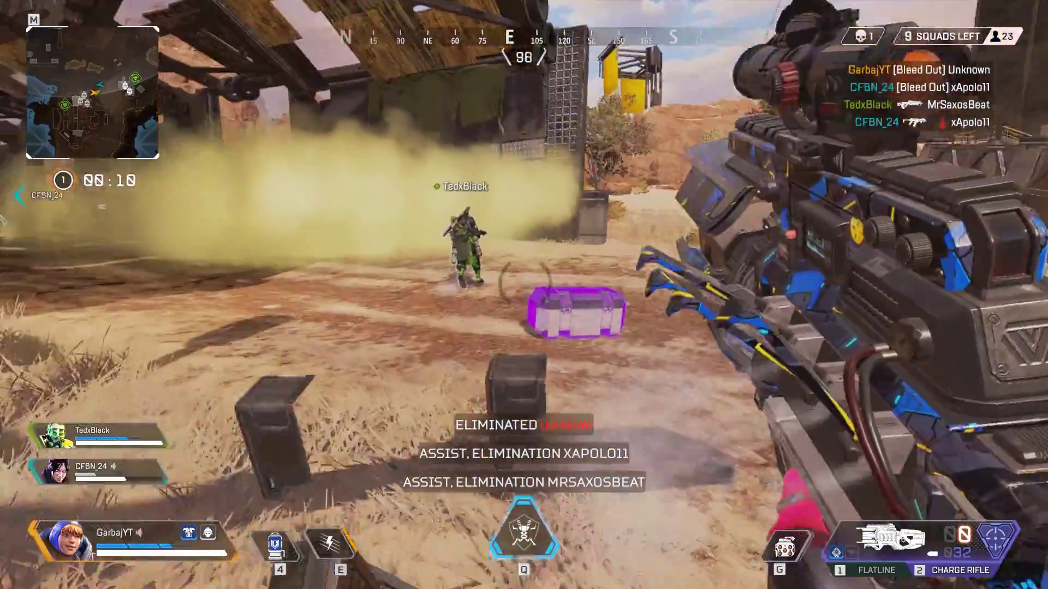
{"action": "key", "text": "r"}
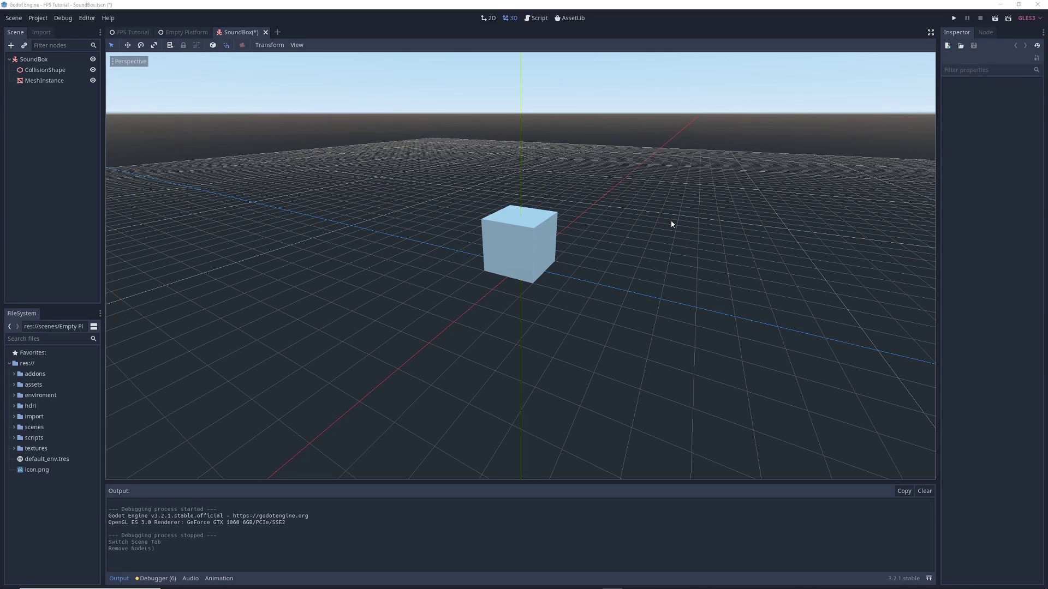
- Add an AudioStreamPlayer3D child node under the SoundBox root
{"action": "right_click", "coordinate": [36, 61]}
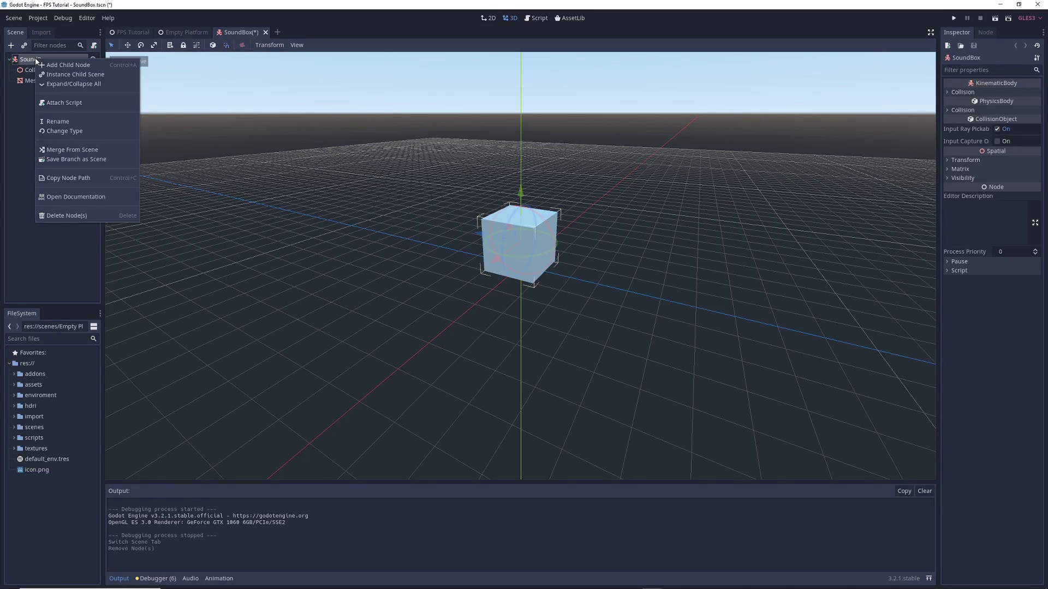
{"action": "left_click", "coordinate": [62, 65]}
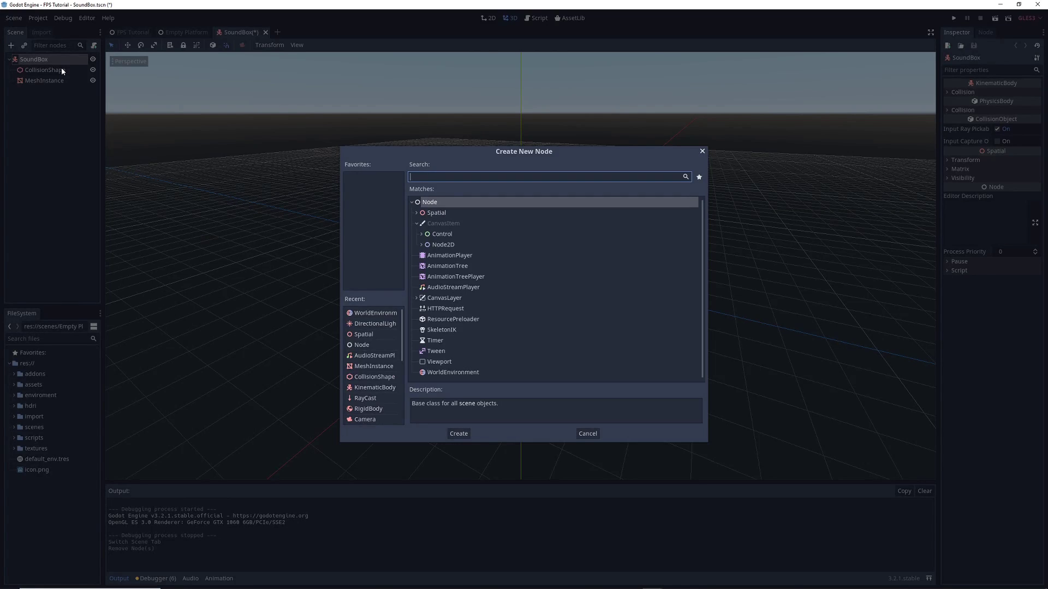
{"action": "type", "text": "audiostreamplayer3d"}
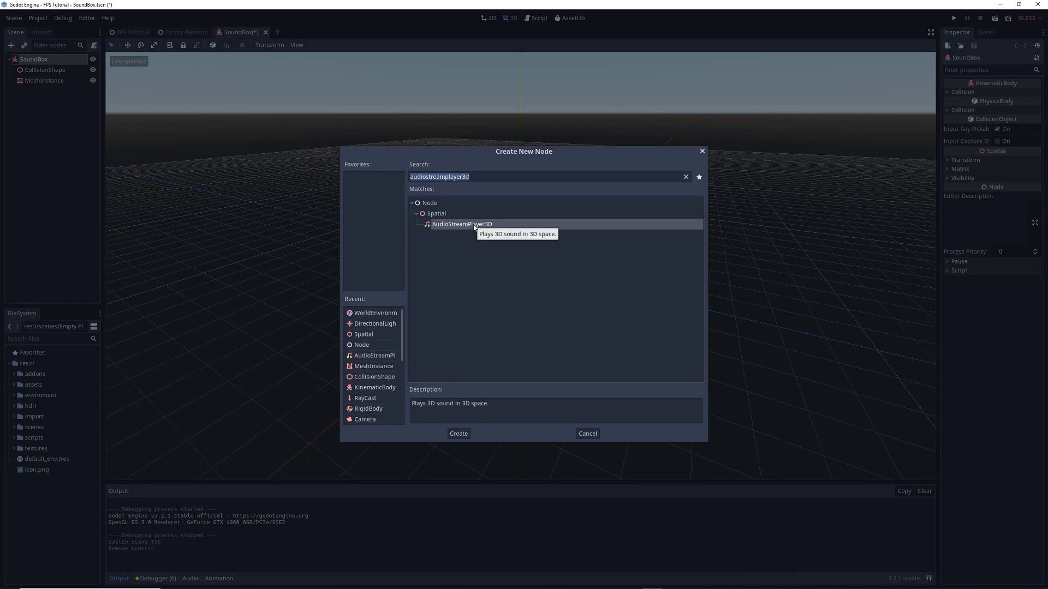
{"action": "left_click", "coordinate": [458, 434]}
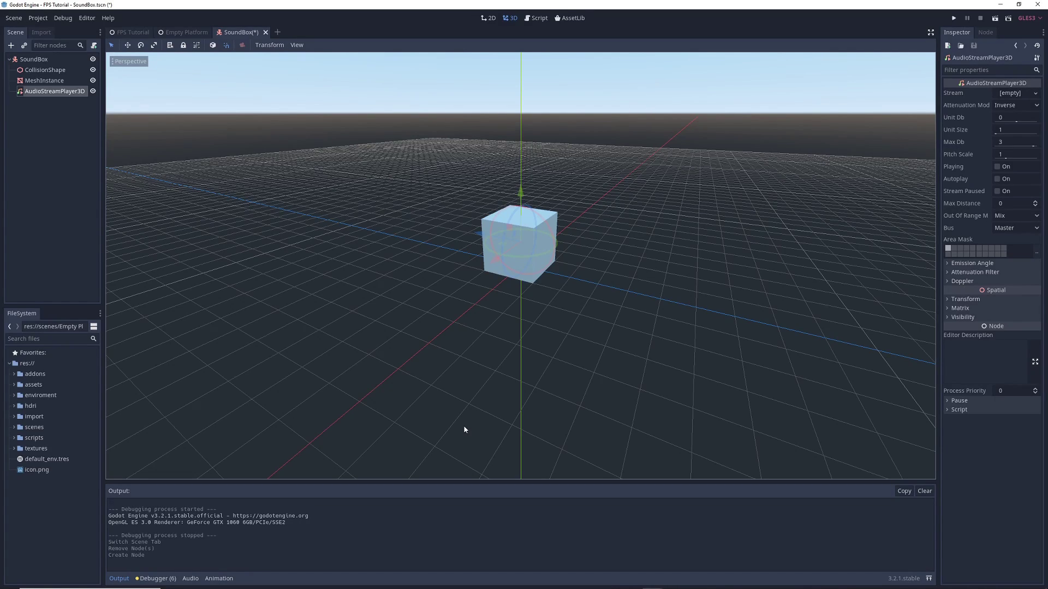
- Assign the music file from the import folder as the AudioStreamPlayer3D's Stream
{"action": "left_click", "coordinate": [14, 416]}
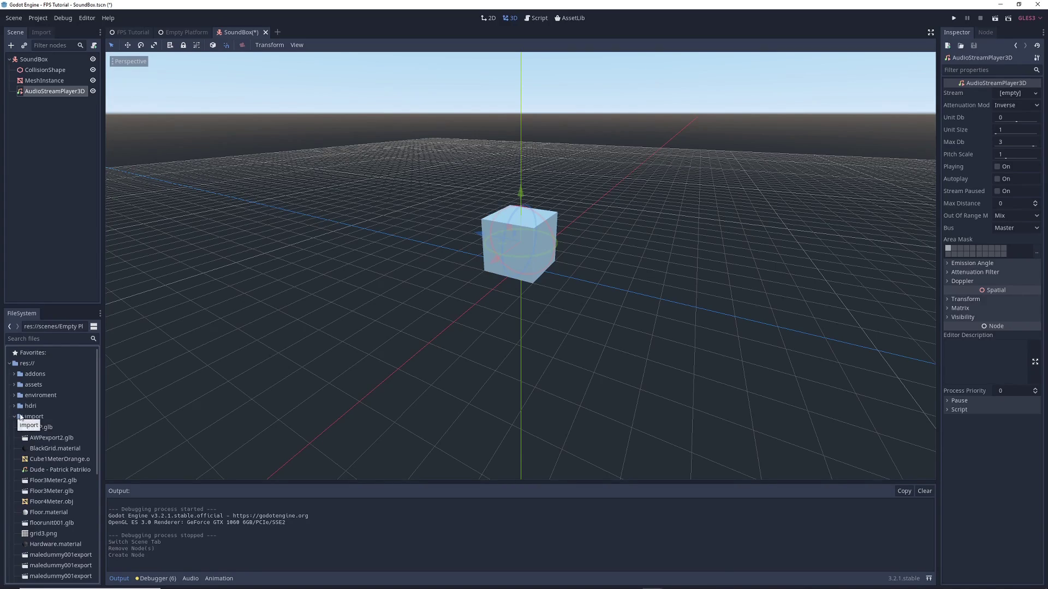
{"action": "left_click_drag", "start_coordinate": [96, 376], "coordinate": [117, 419]}
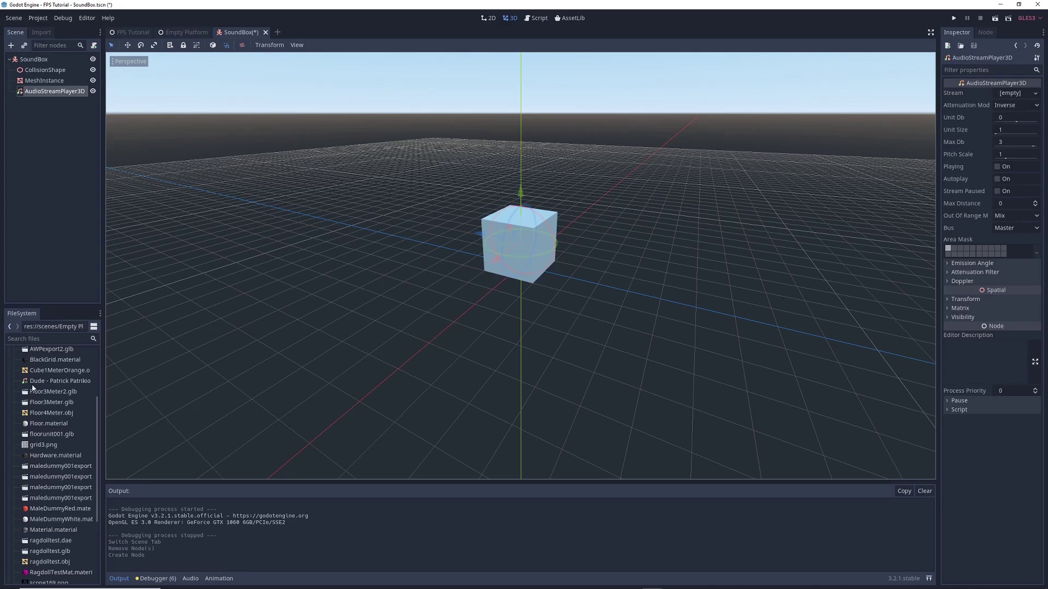
{"action": "left_click_drag", "start_coordinate": [39, 382], "coordinate": [1010, 93]}
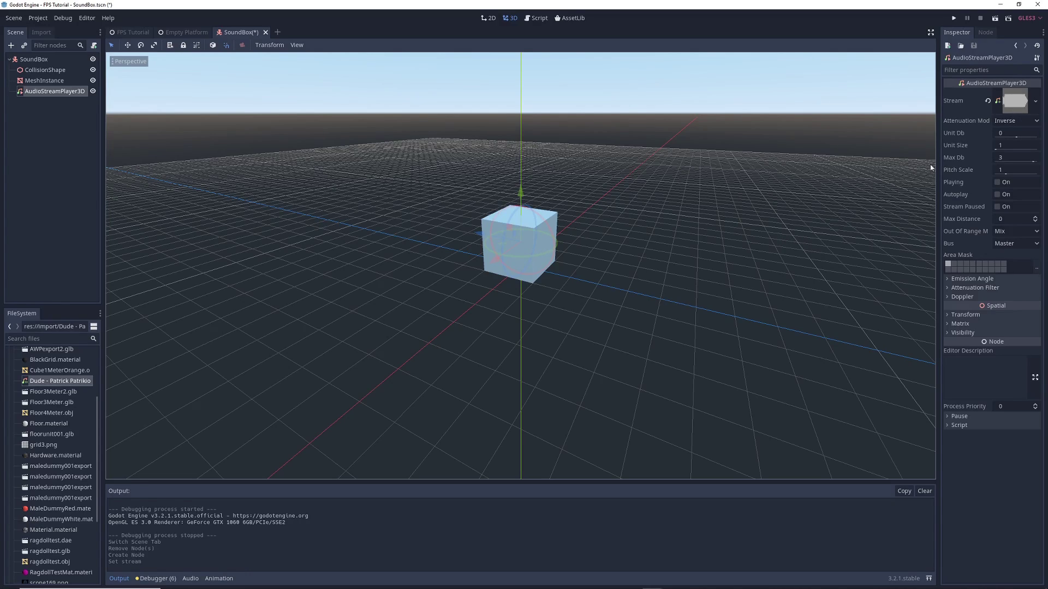
- Set Unit Db to 20 and enable Autoplay on the sound player
{"action": "left_click", "coordinate": [1002, 132]}
{"action": "type", "text": "20"}
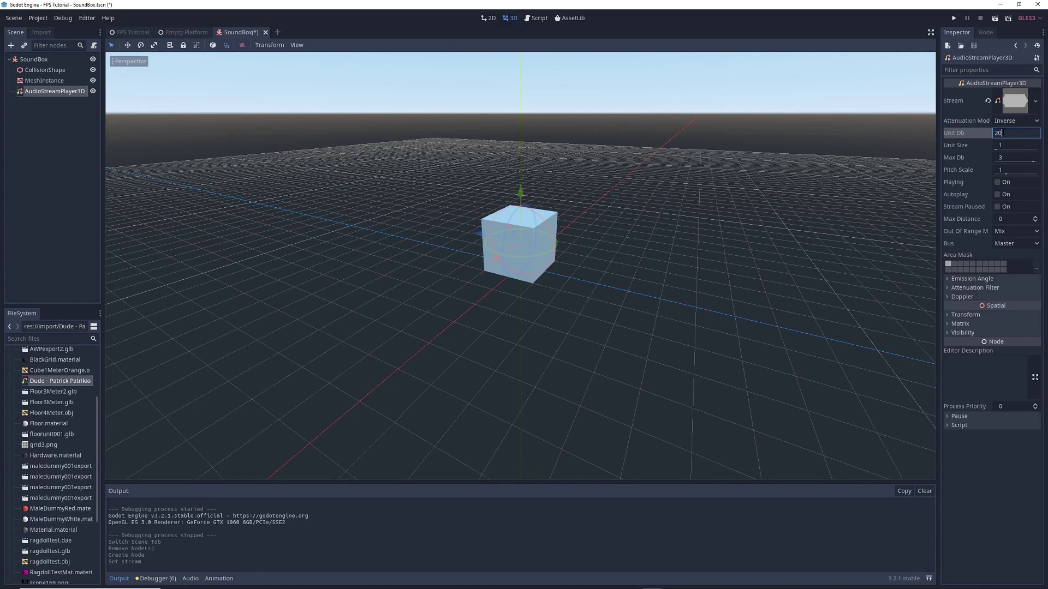
{"action": "key", "text": "Return"}
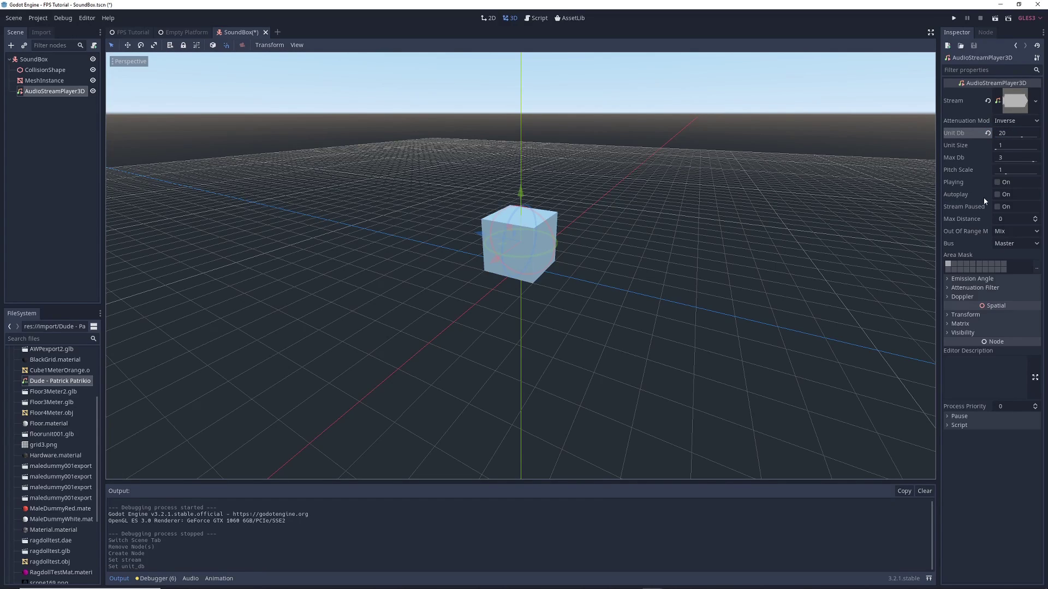
{"action": "left_click", "coordinate": [997, 194]}
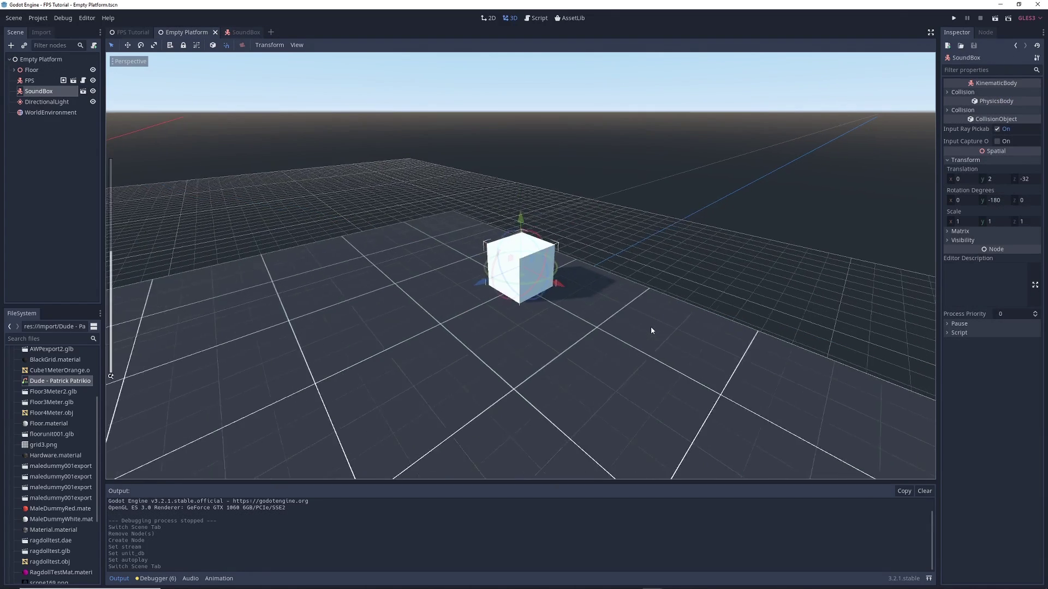
- Frame the SoundBox in the Empty Platform viewport and run the game
{"action": "scroll", "coordinate": [650, 327], "scroll_direction": "down", "scroll_amount": 5}
{"action": "middle_click_drag", "start_coordinate": [647, 319], "coordinate": [283, 343]}
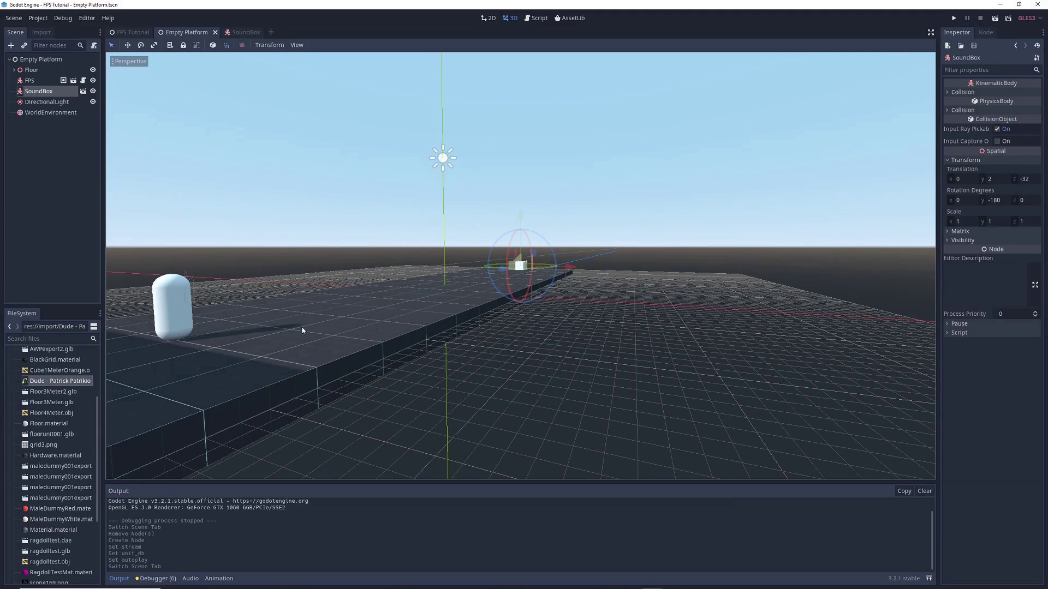
{"action": "left_click", "coordinate": [994, 18]}
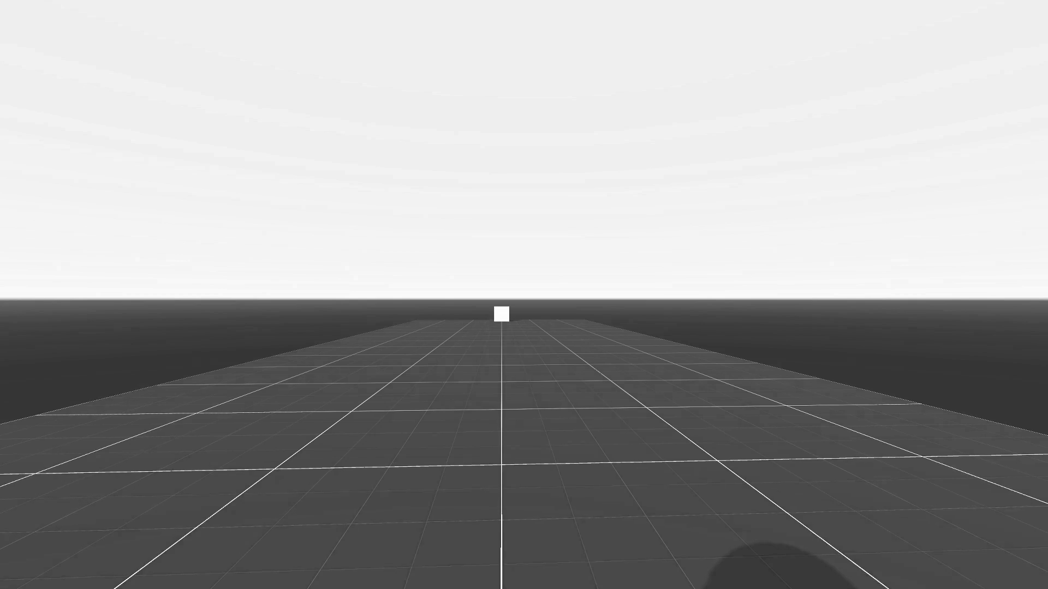
- Walk forward up to the sound box to hear the audio grow louder
{"action": "key", "text": "w"}
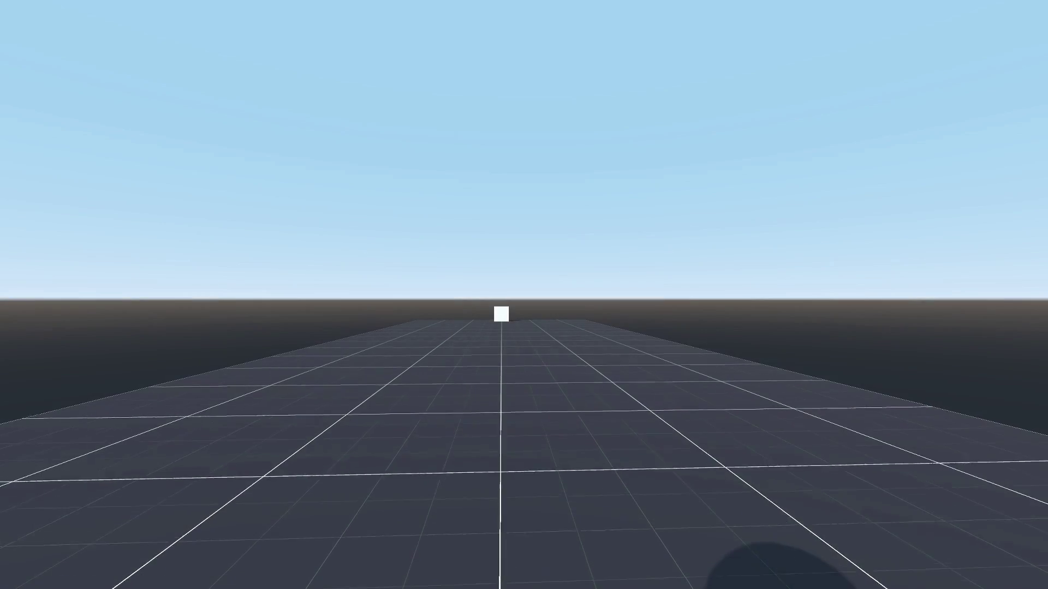
{"action": "key", "text": "w"}
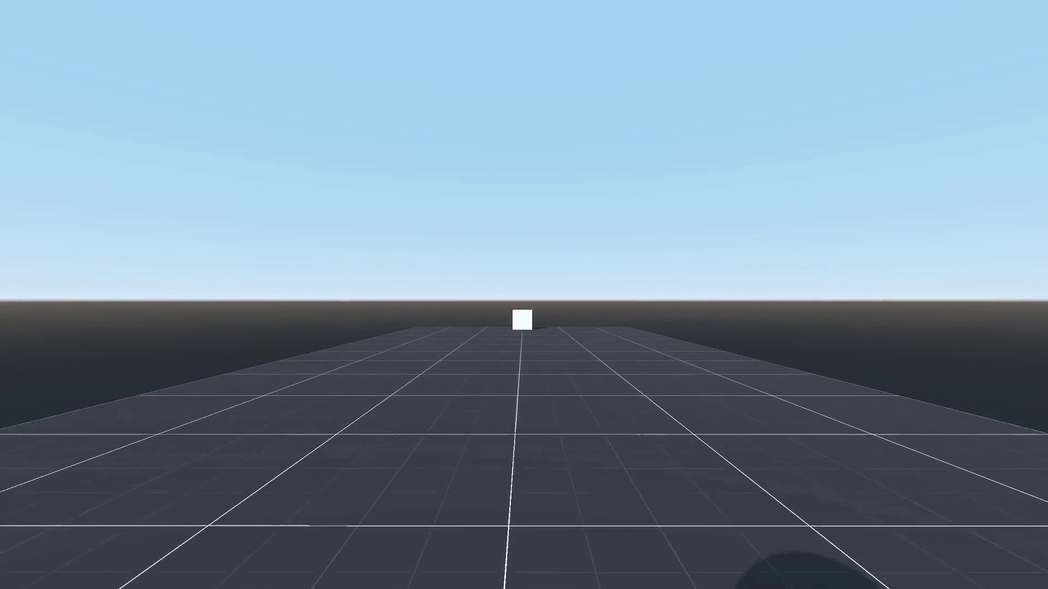
{"action": "key", "text": "w"}
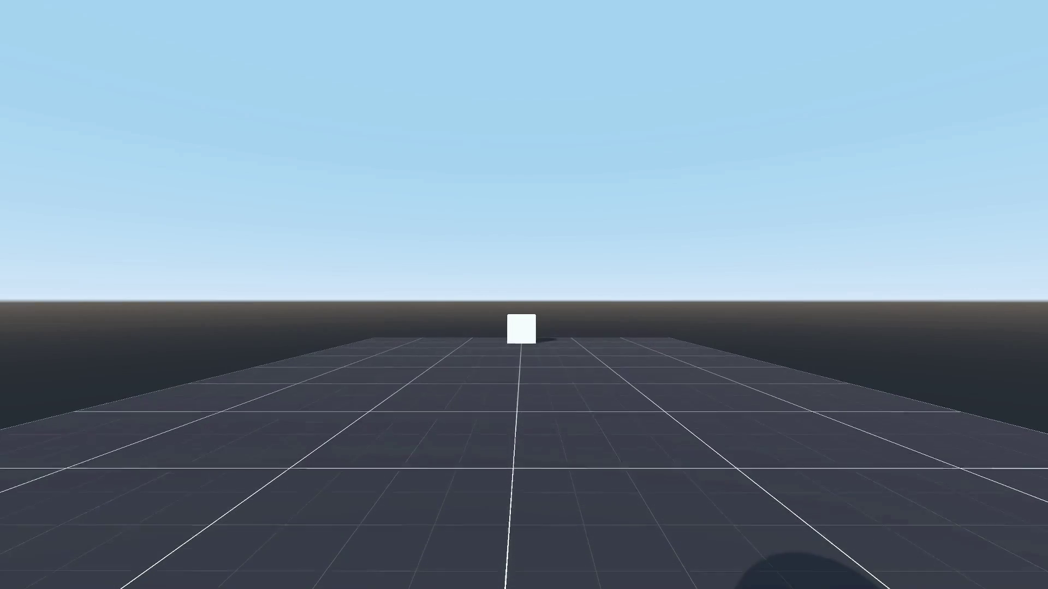
{"action": "key", "text": "w"}
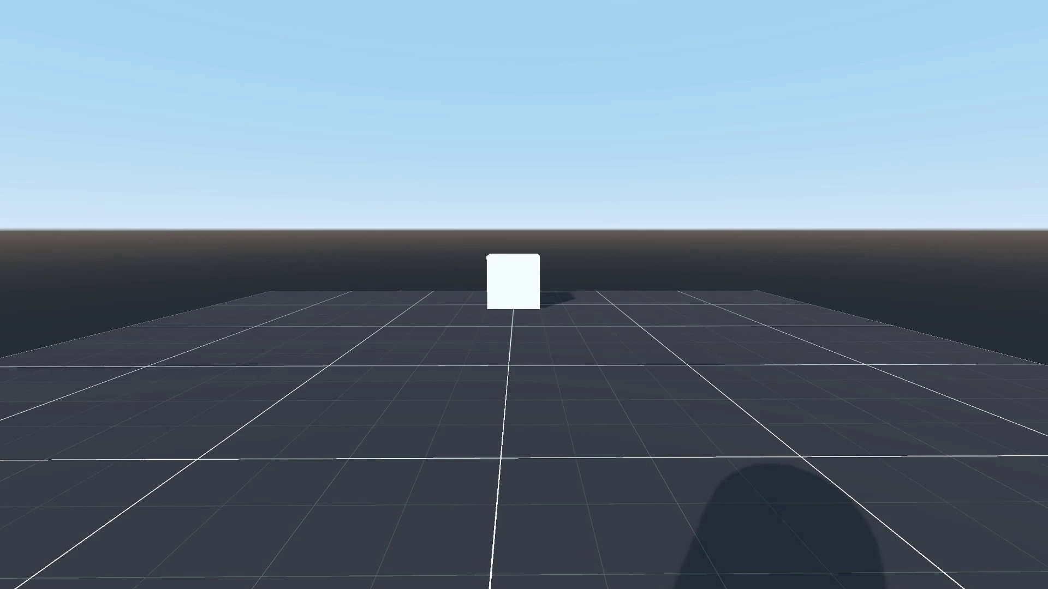
{"action": "key", "text": "w"}
{"action": "key", "text": "w"}
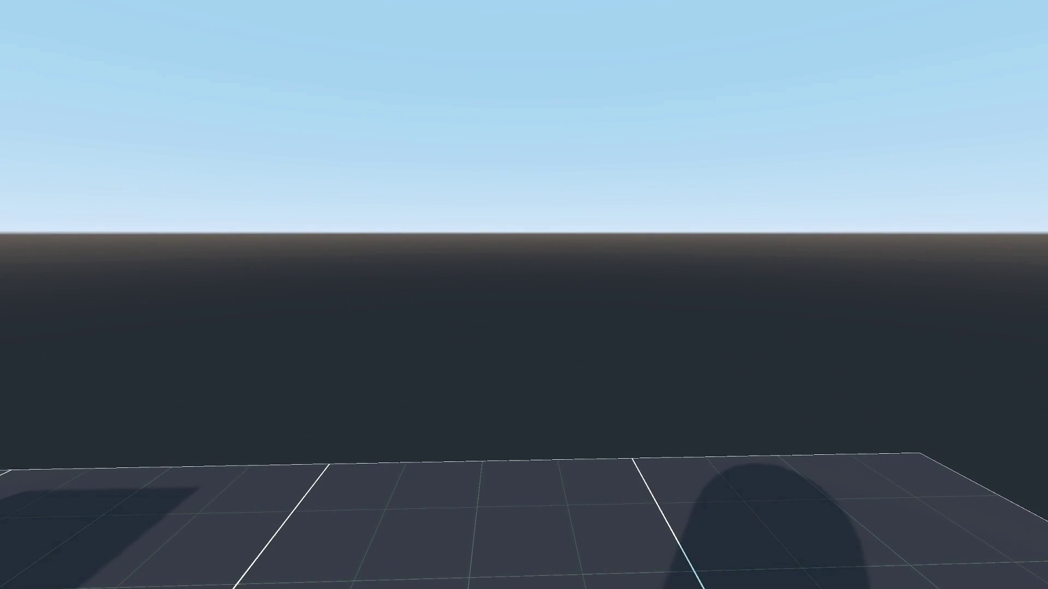
- Strafe past the box, then back far away from it to hear the sound fade
{"action": "key", "text": "s"}
{"action": "key", "text": "a"}
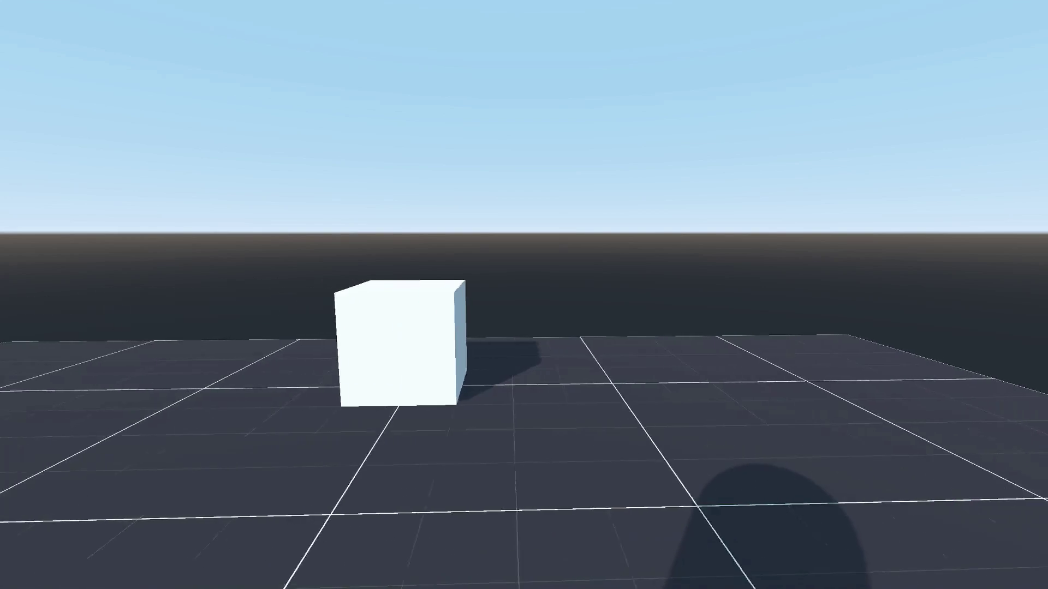
{"action": "key", "text": "w"}
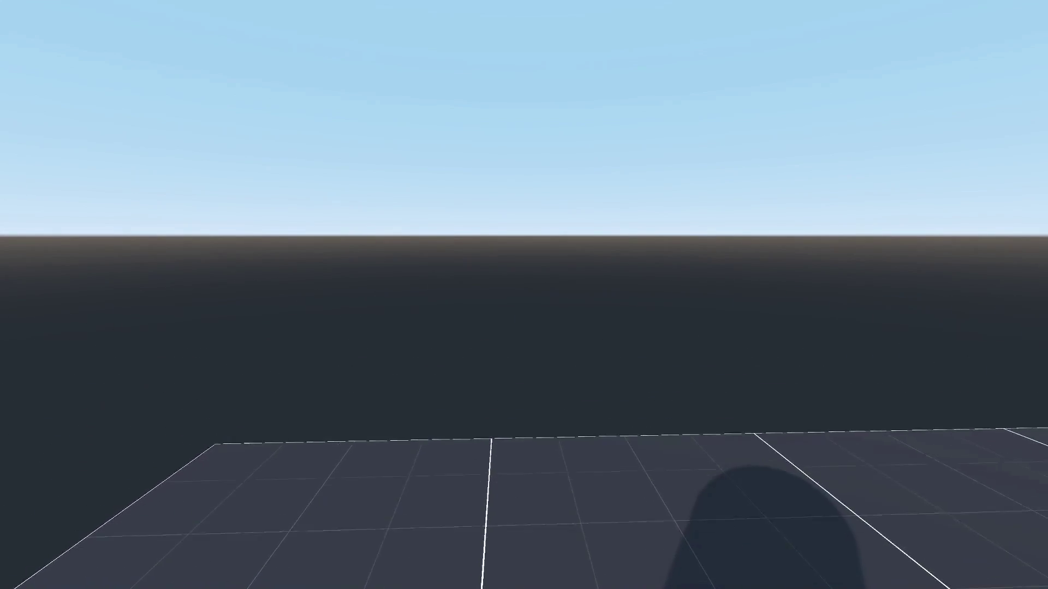
{"action": "key", "text": "s"}
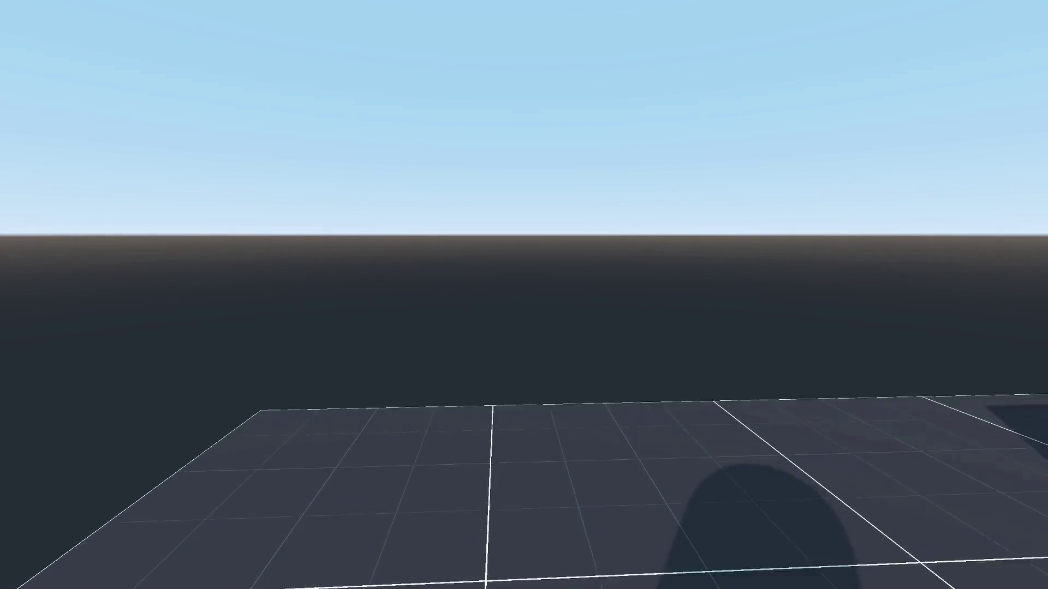
{"action": "key", "text": "d"}
{"action": "key", "text": "s"}
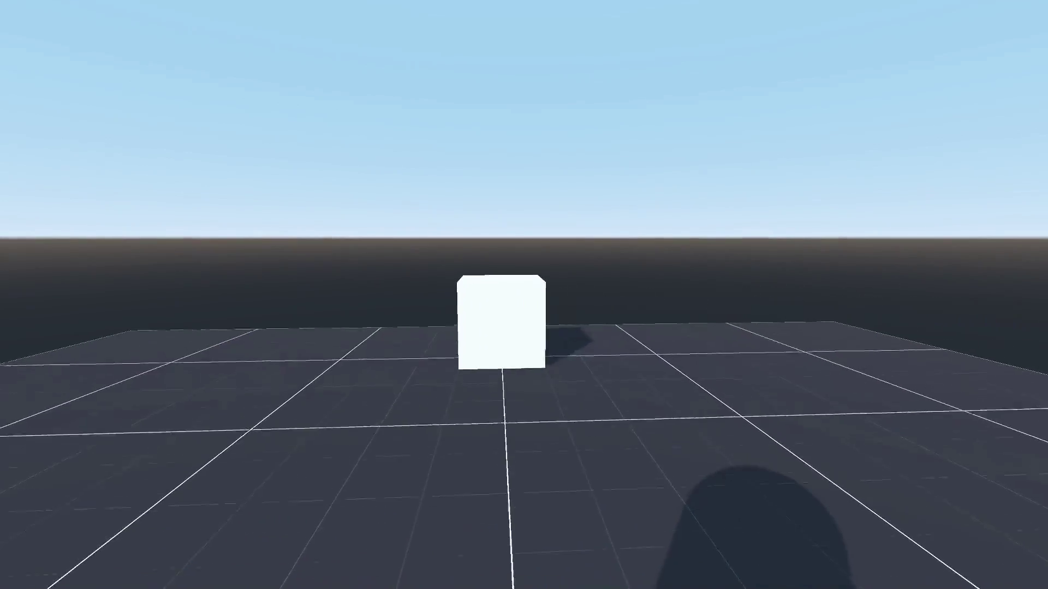
{"action": "key", "text": "s"}
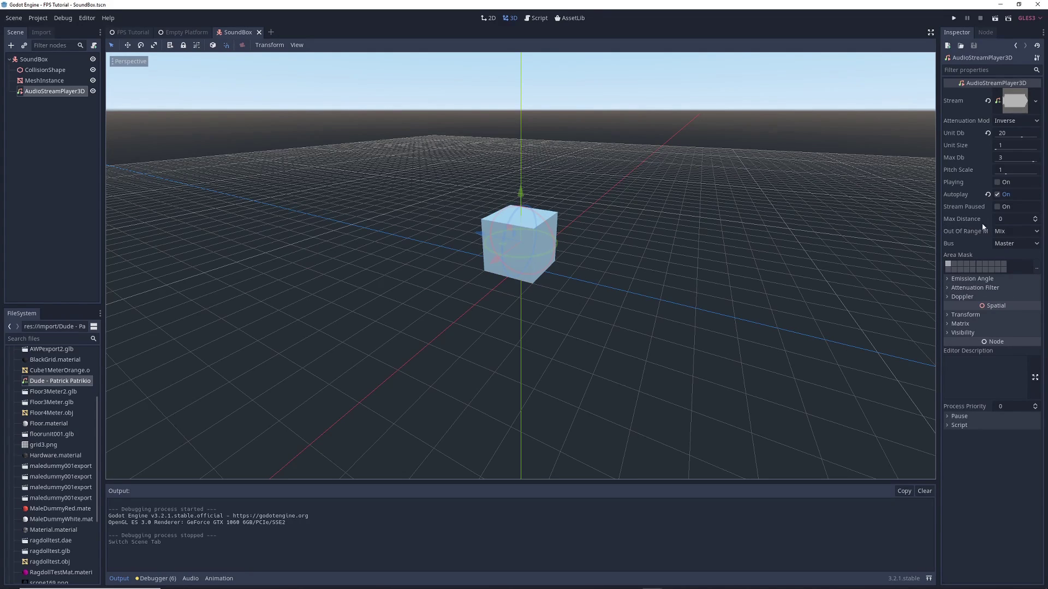
- Set the sound player's Max Distance to 10
{"action": "left_click", "coordinate": [1012, 219]}
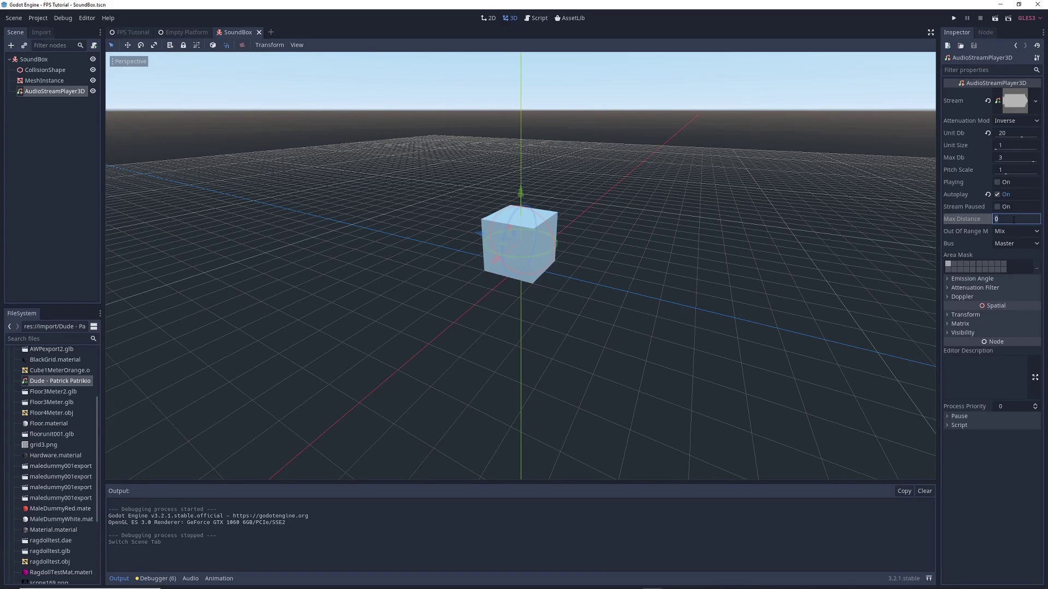
{"action": "type", "text": "10"}
{"action": "key", "text": "Return"}
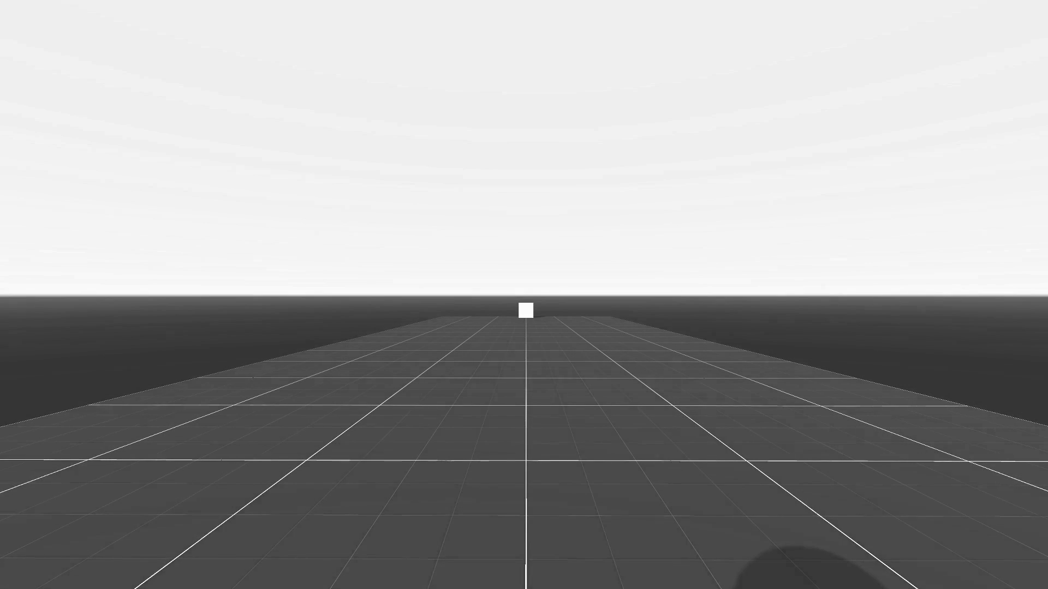
- Walk toward the distant cube to check the shorter 10-unit audio range
{"action": "key", "text": "w"}
{"action": "key", "text": "w"}
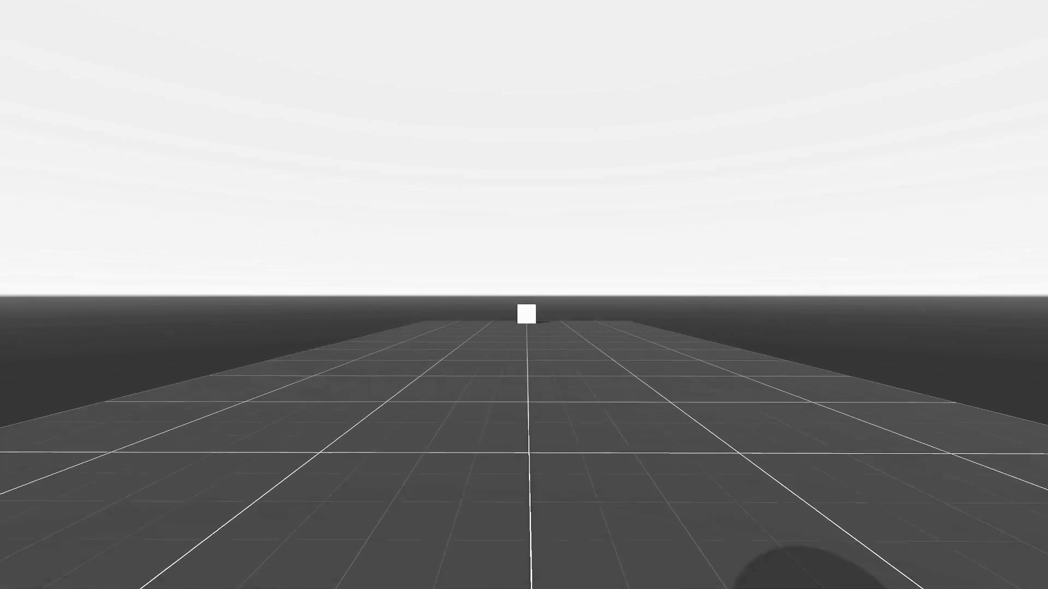
{"action": "key", "text": "w"}
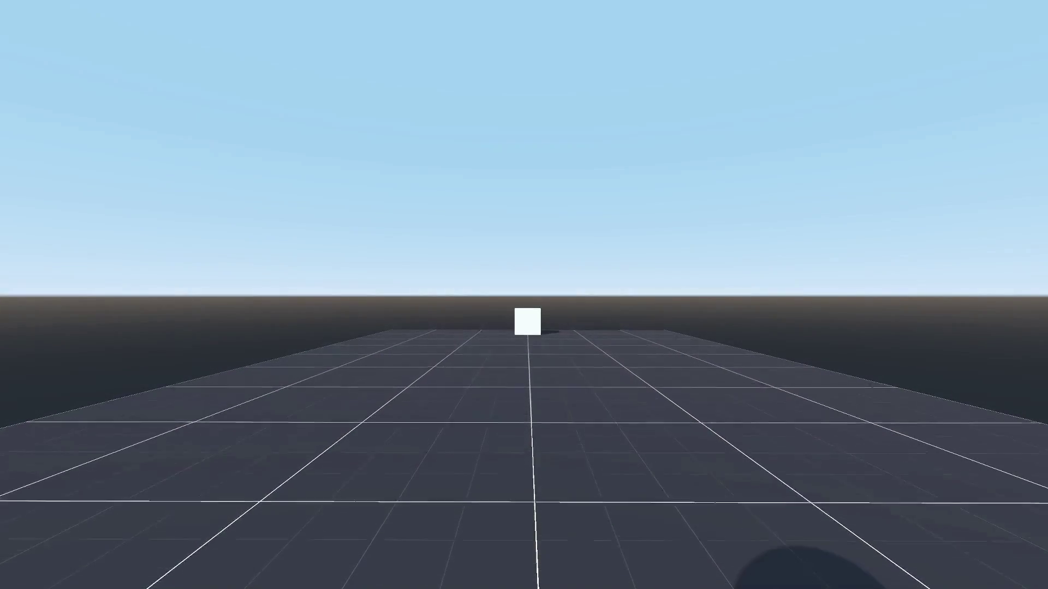
{"action": "key", "text": "w"}
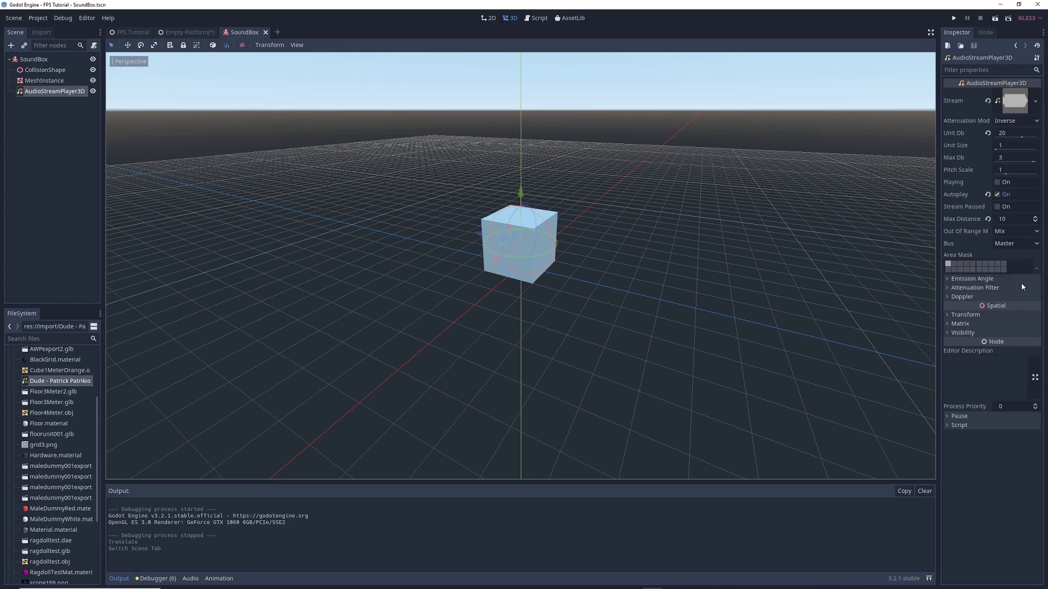
- Expand Emission Angle and enable it at 45 degrees
{"action": "left_click", "coordinate": [947, 279]}
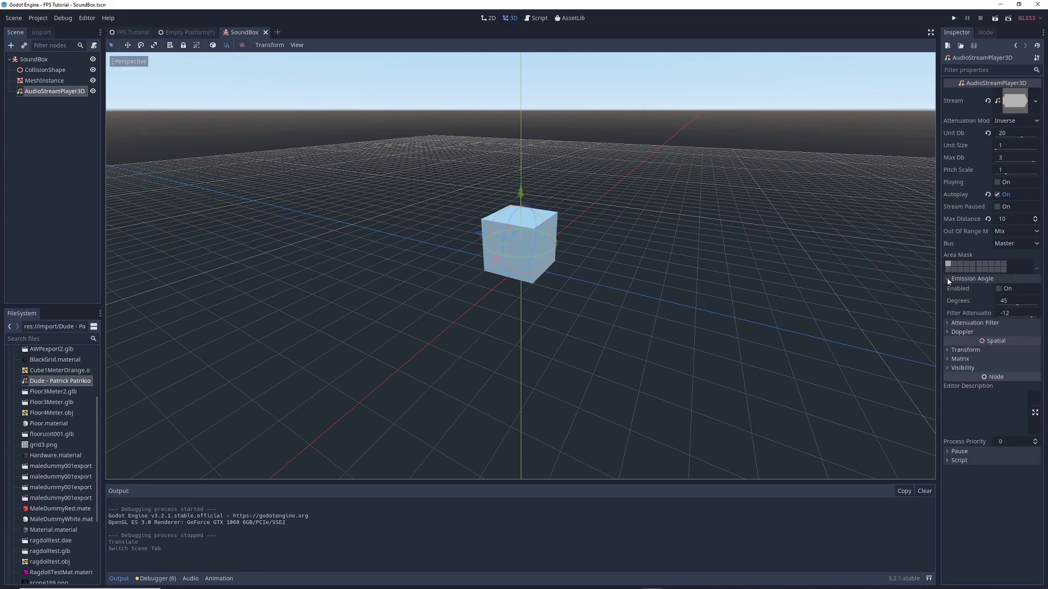
{"action": "left_click", "coordinate": [998, 288]}
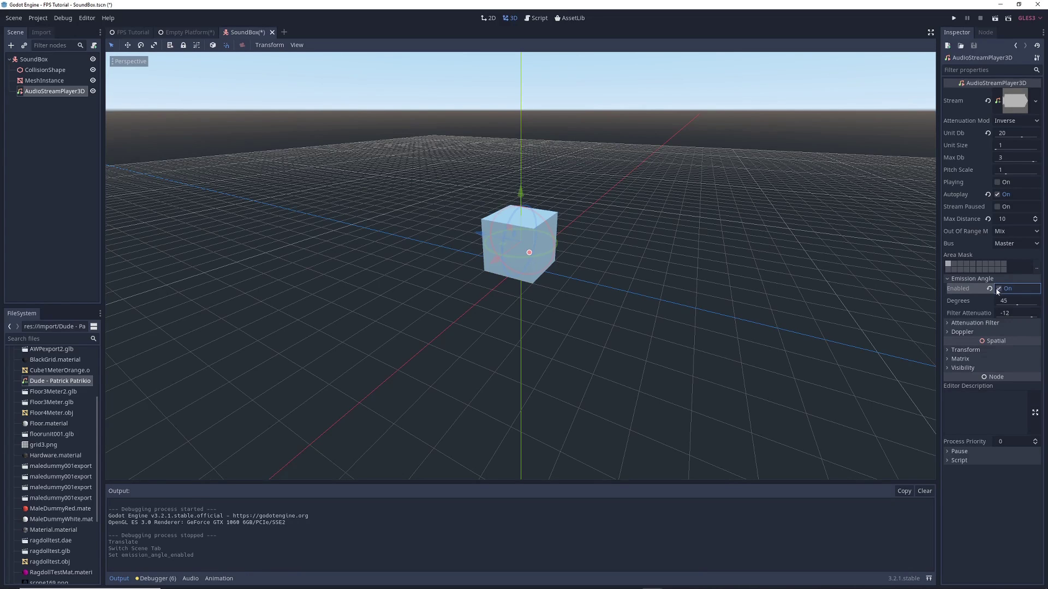